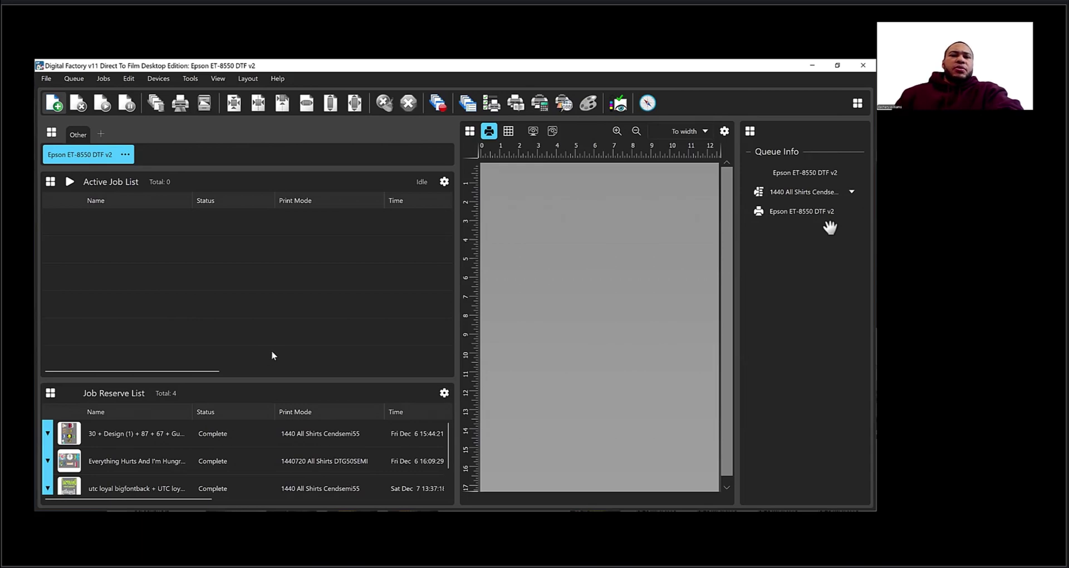
Start the Set maximum white ink wizard from the Queue menu.
{"action": "left_click", "coordinate": [74, 78]}
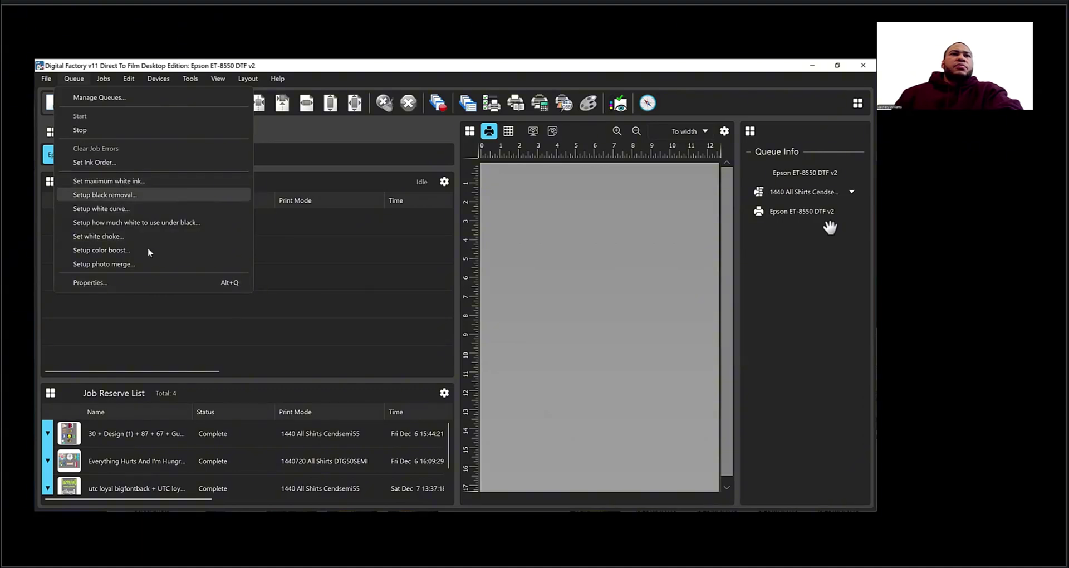
{"action": "left_click", "coordinate": [74, 78]}
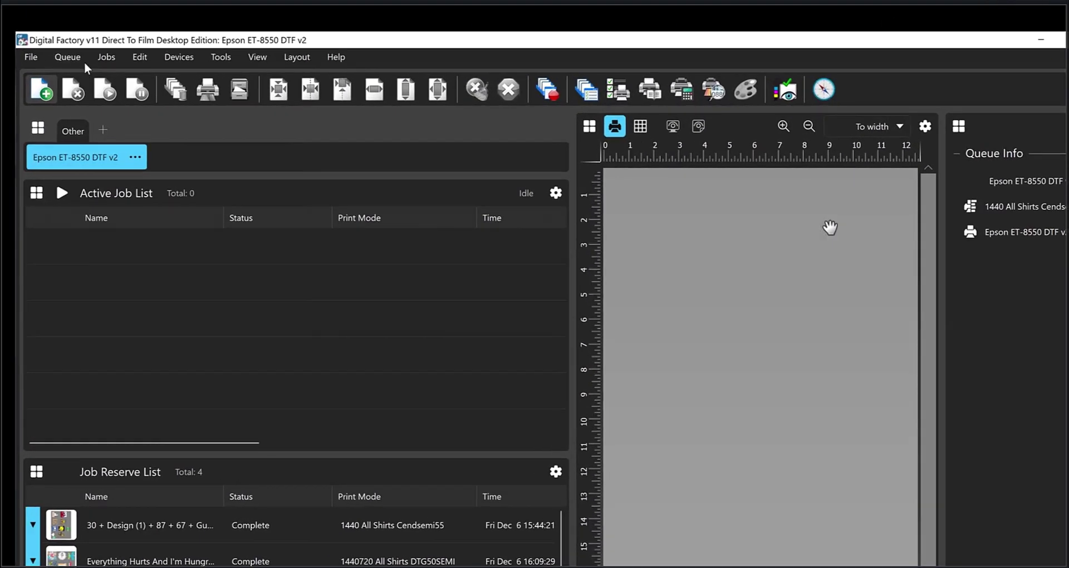
{"action": "left_click", "coordinate": [65, 51]}
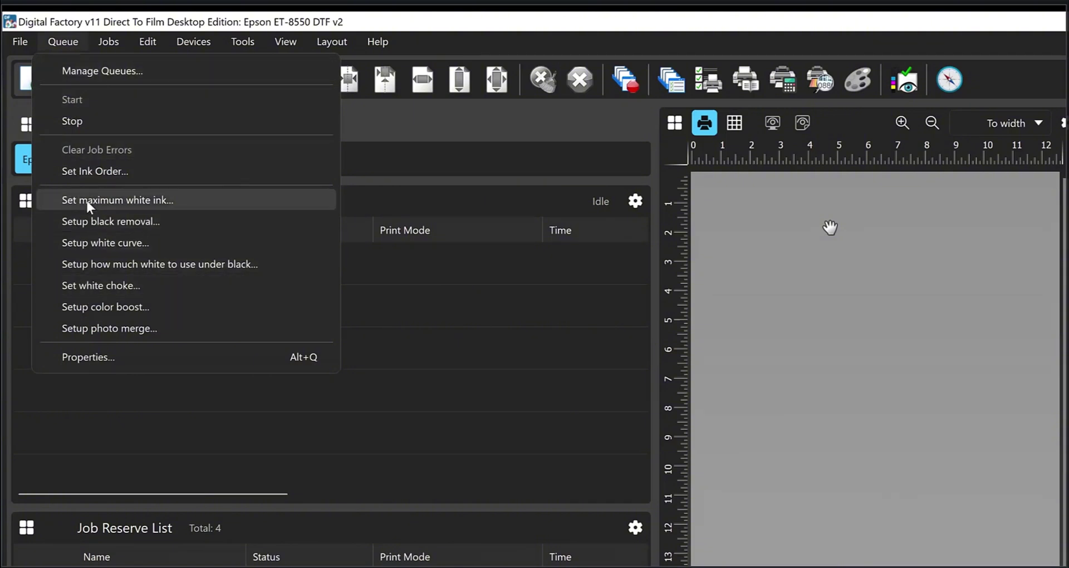
{"action": "left_click", "coordinate": [154, 202]}
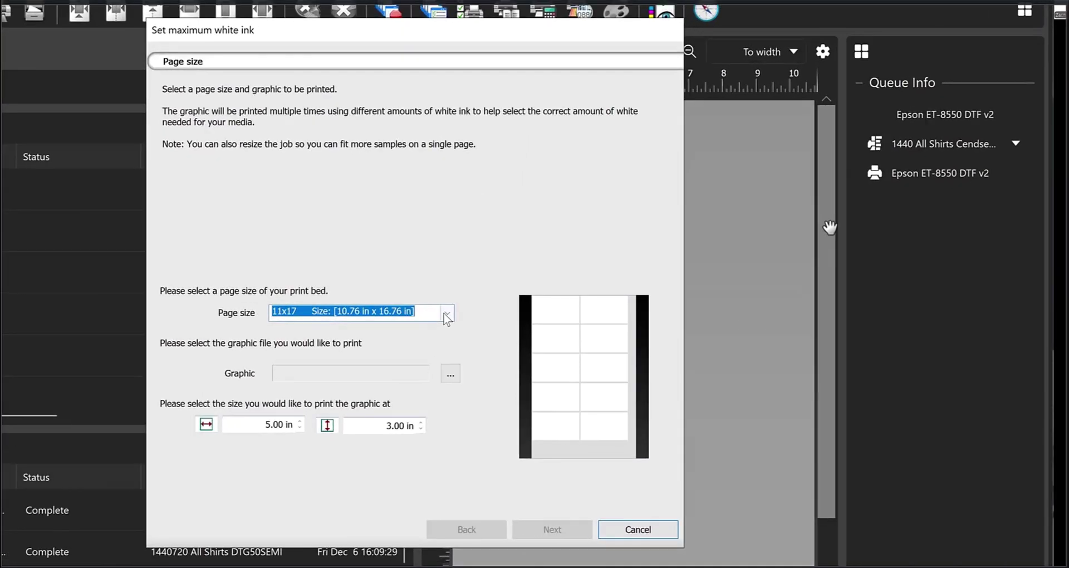
Choose DTF13 as the page size and browse for the graphic.
{"action": "left_click", "coordinate": [465, 304]}
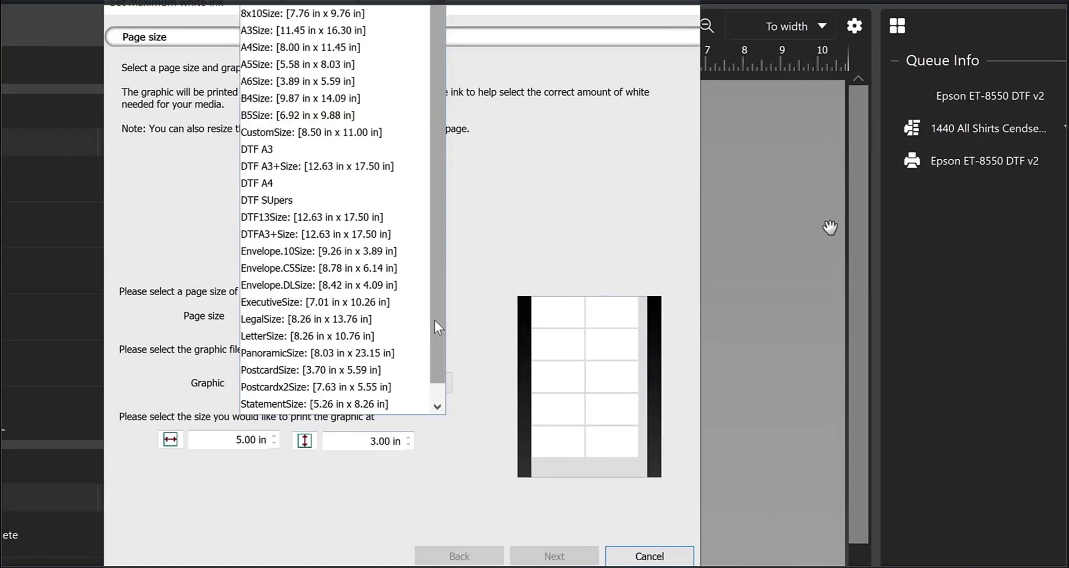
{"action": "left_click", "coordinate": [304, 222]}
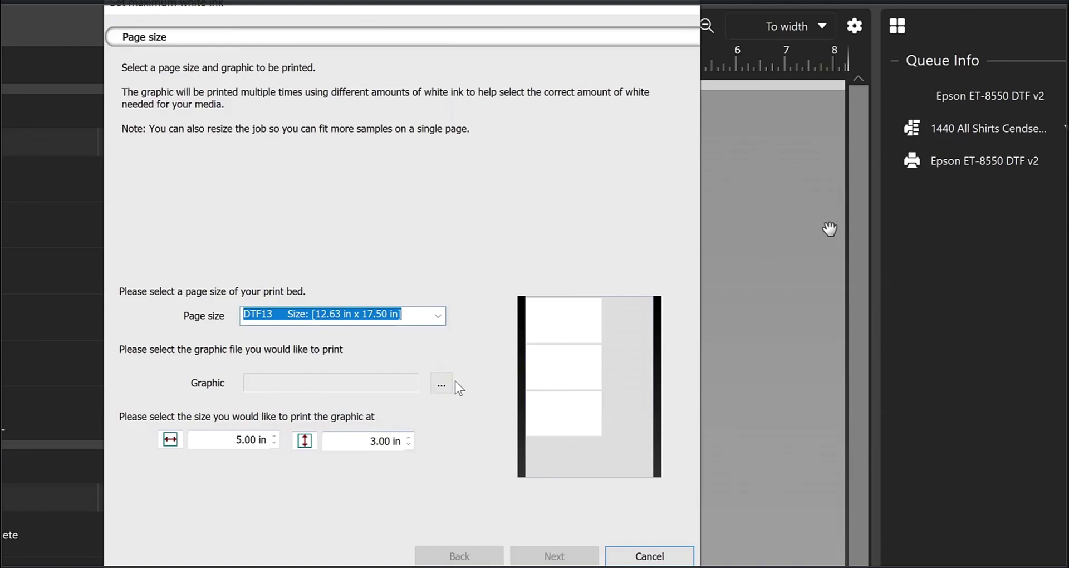
{"action": "left_click", "coordinate": [439, 384]}
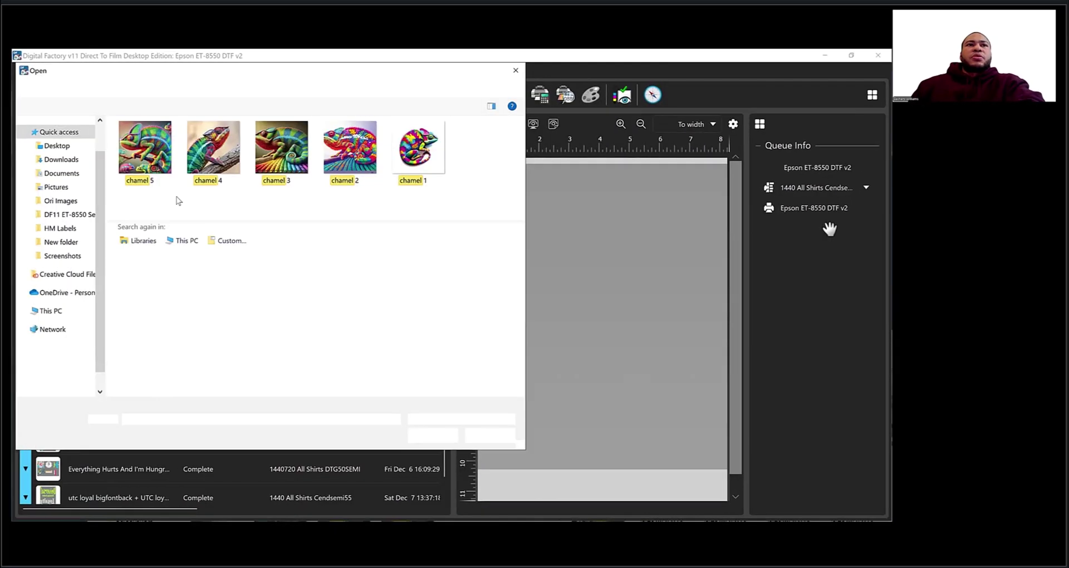
Load chamel 4.png as the graphic and check it is 5.00 in by 3.00 in.
{"action": "double_click", "coordinate": [213, 140]}
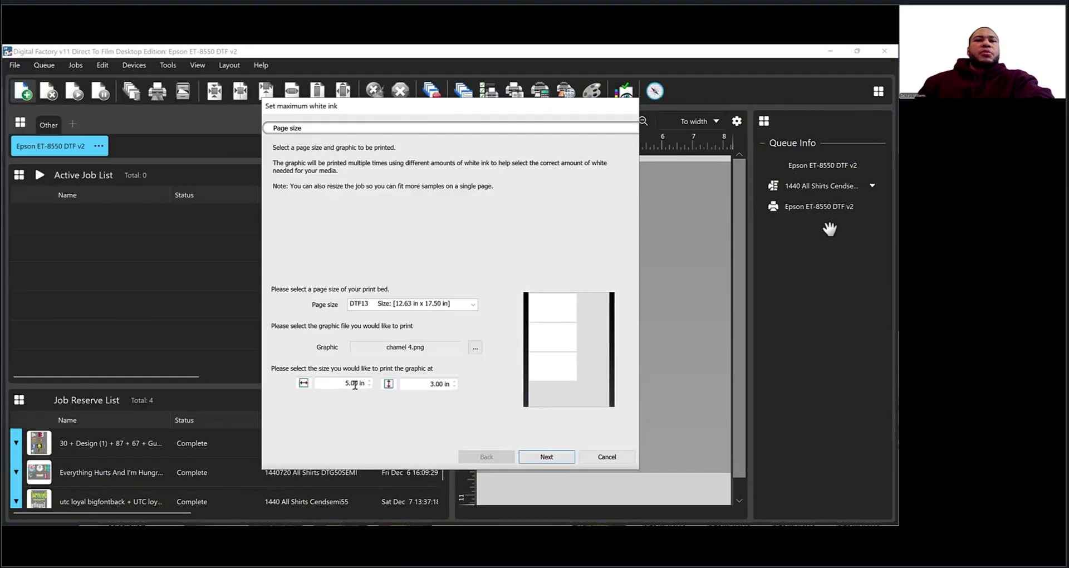
{"action": "double_click", "coordinate": [350, 383]}
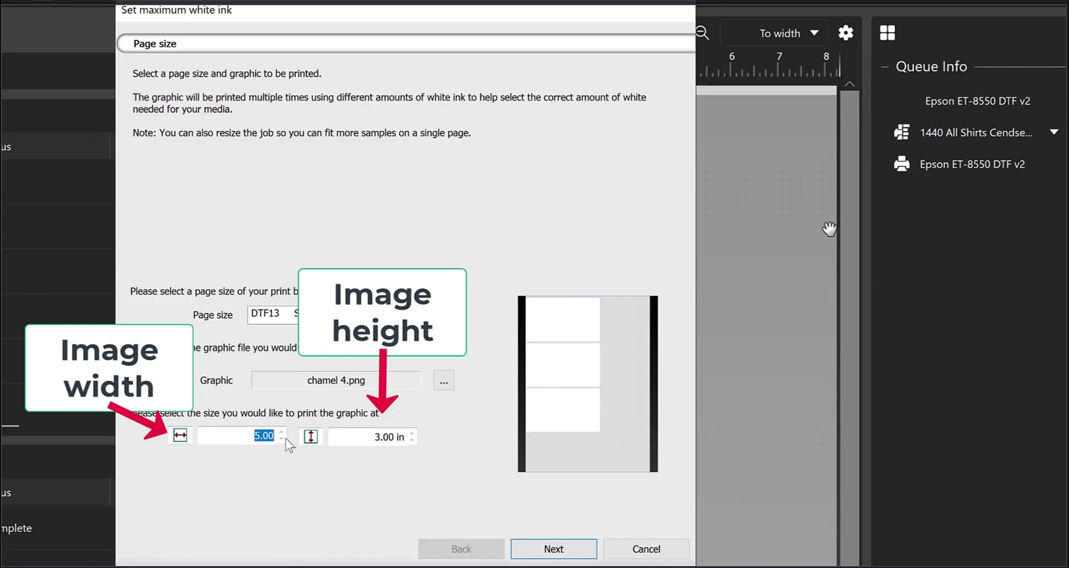
{"action": "left_click", "coordinate": [252, 435]}
{"action": "double_click", "coordinate": [278, 435]}
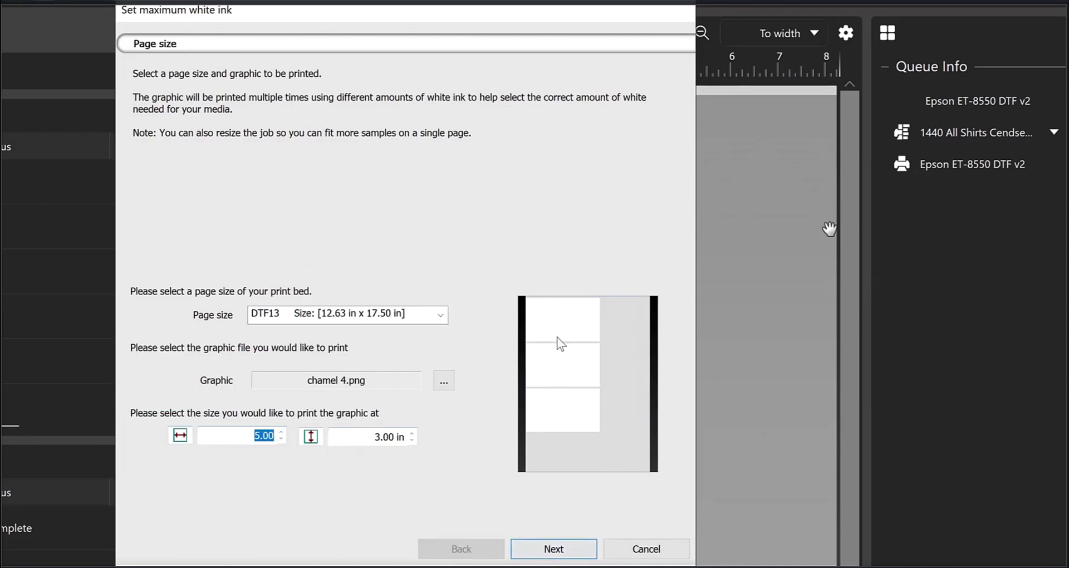
Set the Max White ink chart to minimum 40%, maximum 75% and increment 5%.
{"action": "left_click", "coordinate": [554, 549]}
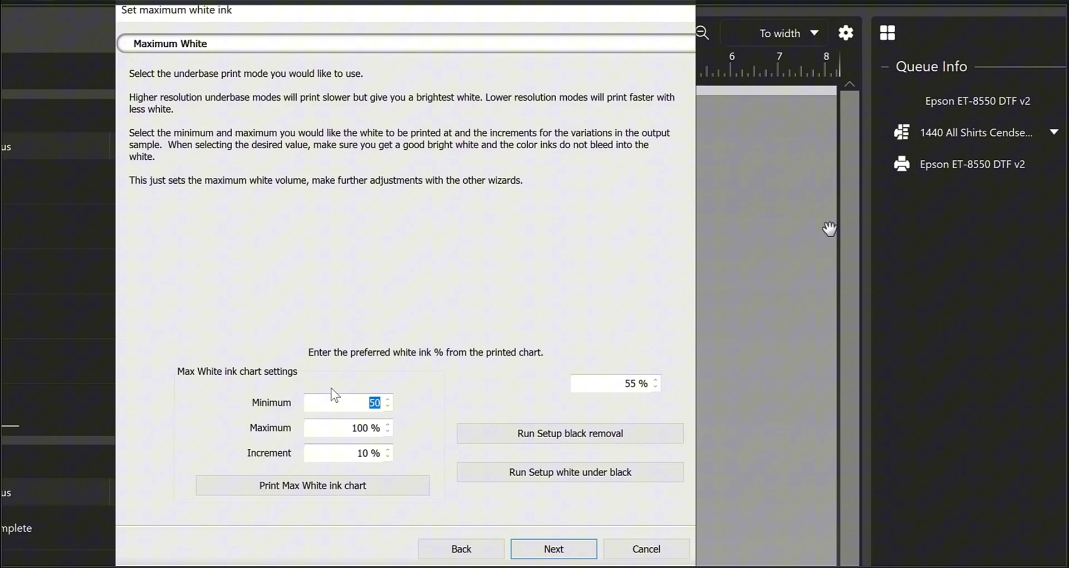
{"action": "type", "text": "40"}
{"action": "left_click", "coordinate": [371, 456]}
{"action": "type", "text": "5"}
{"action": "left_click", "coordinate": [377, 429]}
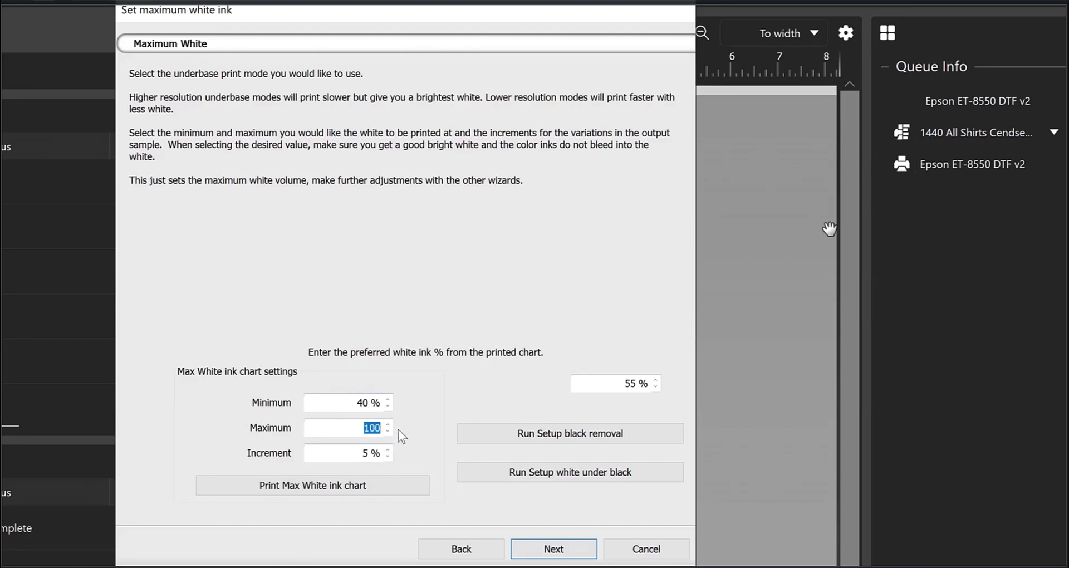
{"action": "type", "text": "75"}
{"action": "double_click", "coordinate": [374, 428]}
{"action": "left_click", "coordinate": [382, 405]}
Print the Max White ink chart, queuing eight chamel 4.png jobs in the Active Job List.
{"action": "left_click", "coordinate": [360, 456]}
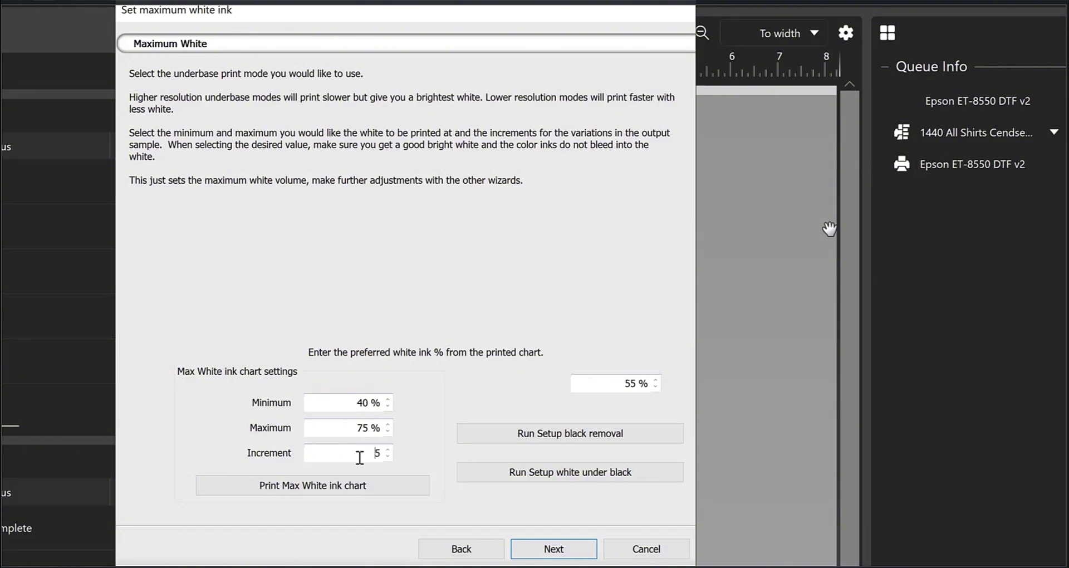
{"action": "left_click", "coordinate": [329, 484]}
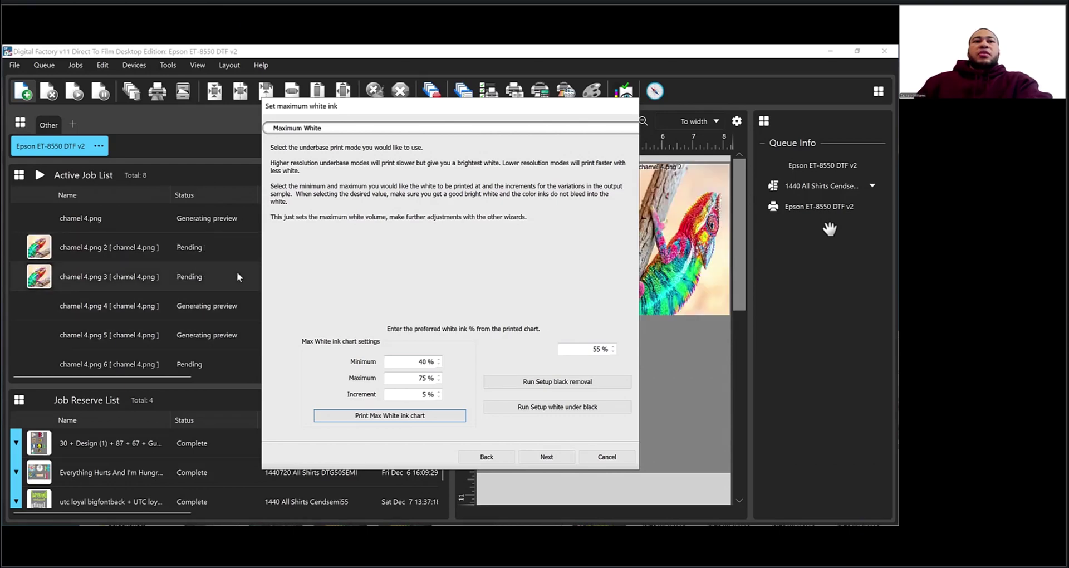
{"action": "mouse_move", "coordinate": [240, 277]}
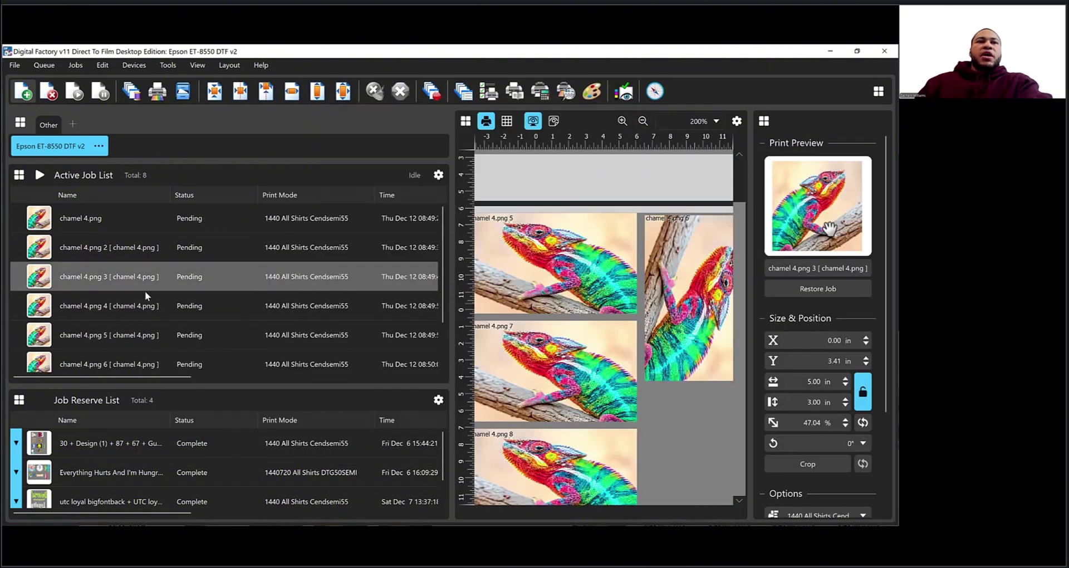
{"action": "scroll", "coordinate": [167, 329], "scroll_direction": "down", "scroll_amount": 1}
{"action": "scroll", "coordinate": [180, 349], "scroll_direction": "up", "scroll_amount": 1}
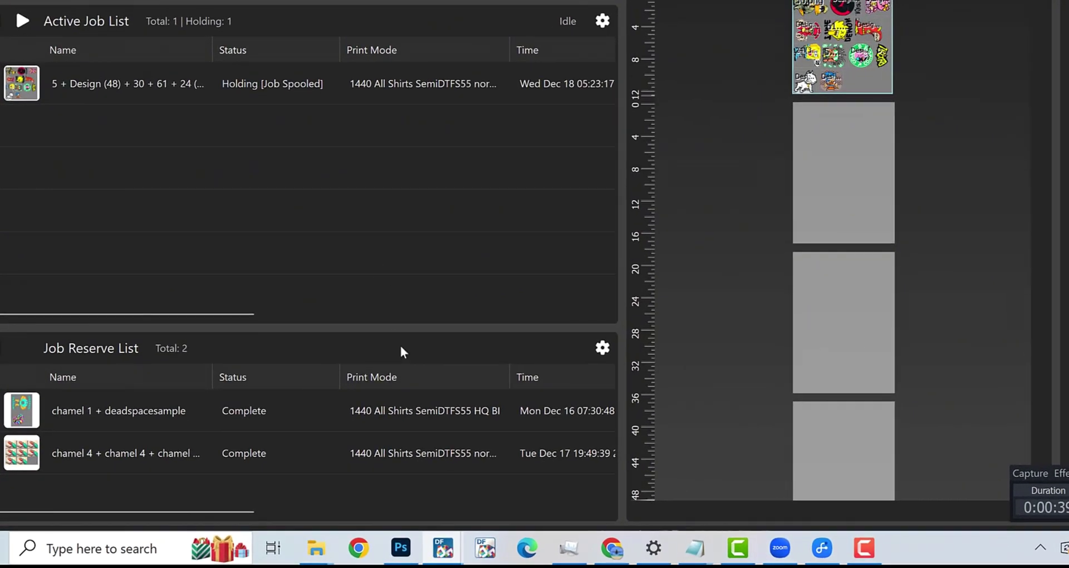
In the white ink wizard, enter 55% as the preferred maximum white and continue to Saving Settings.
{"action": "mouse_move", "coordinate": [450, 549]}
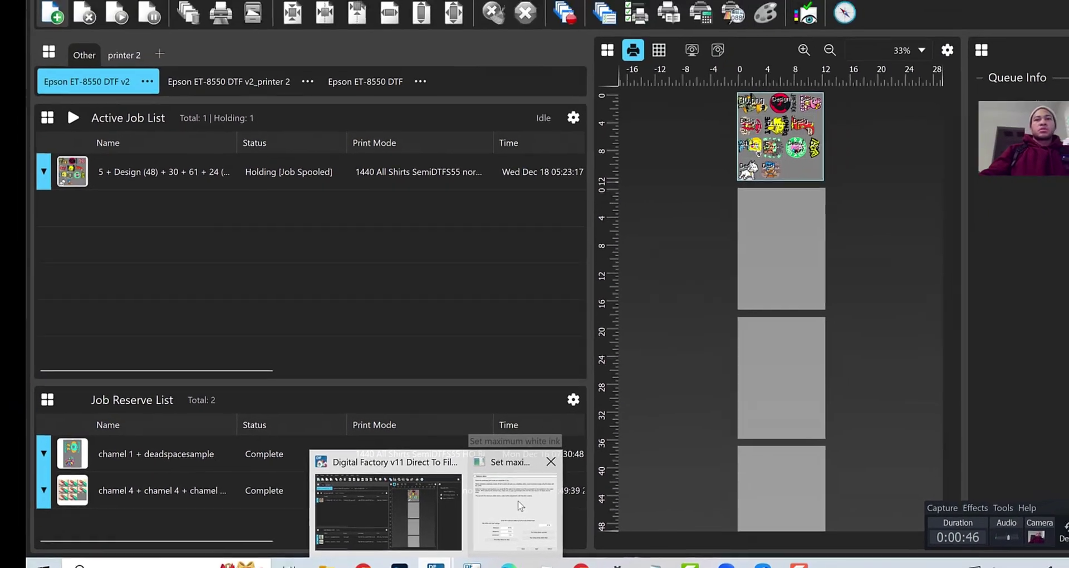
{"action": "left_click", "coordinate": [521, 506]}
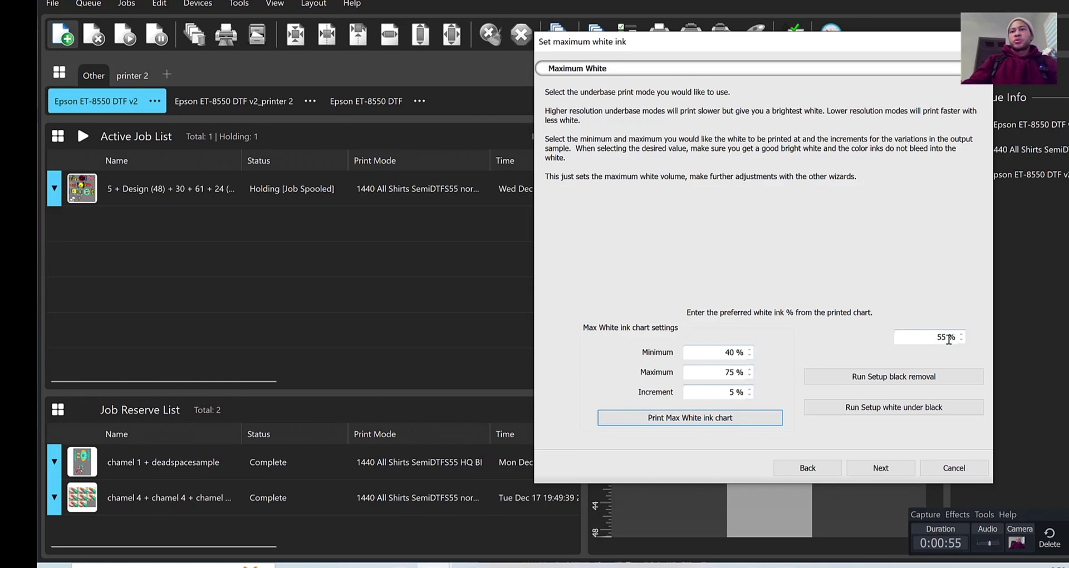
{"action": "left_click", "coordinate": [947, 338]}
{"action": "key", "text": "BackSpace"}
{"action": "key", "text": "BackSpace"}
{"action": "key", "text": "BackSpace"}
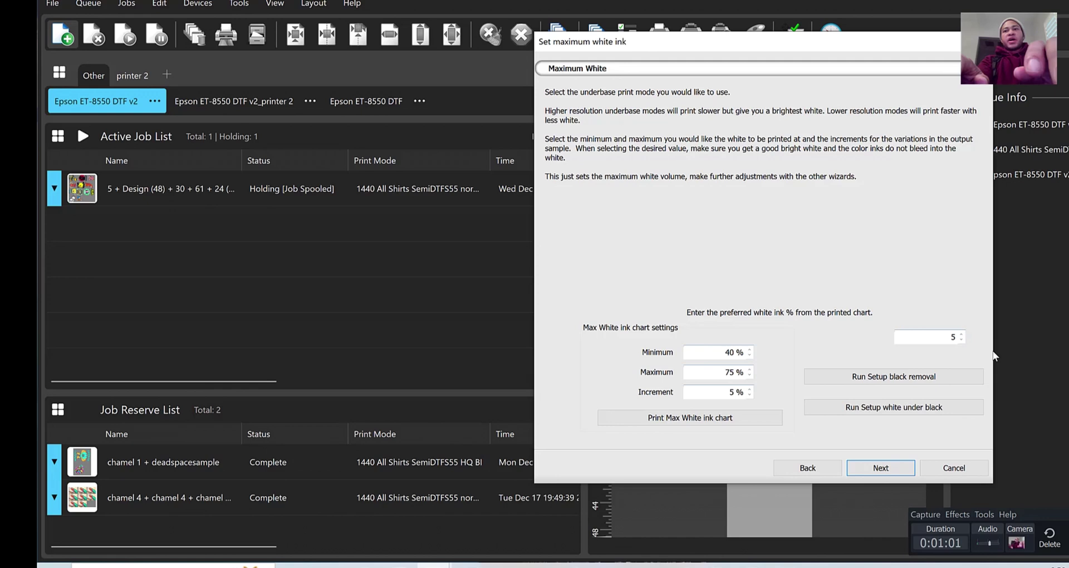
{"action": "type", "text": "5"}
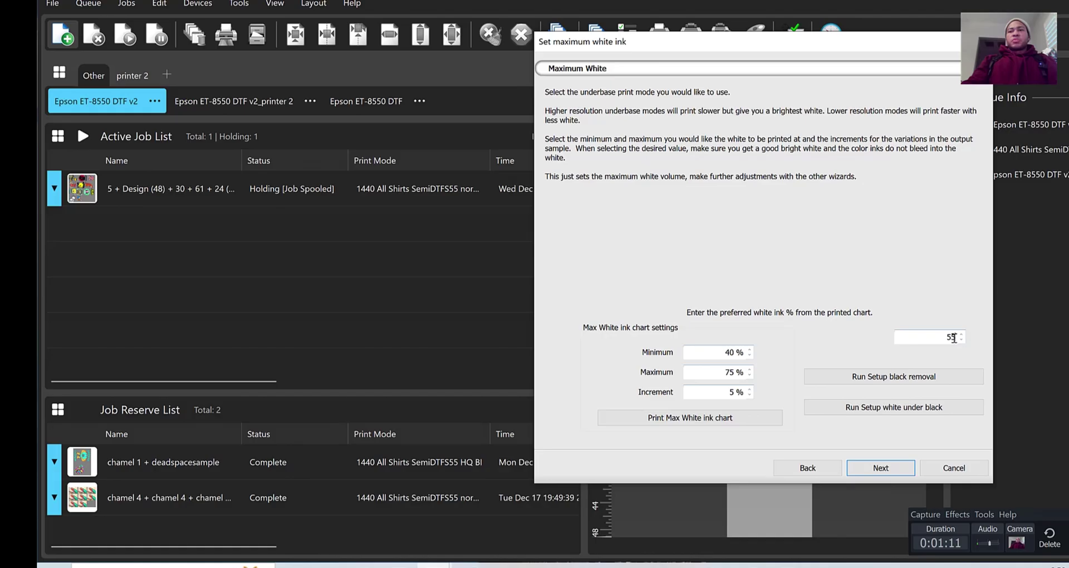
{"action": "left_click", "coordinate": [912, 475]}
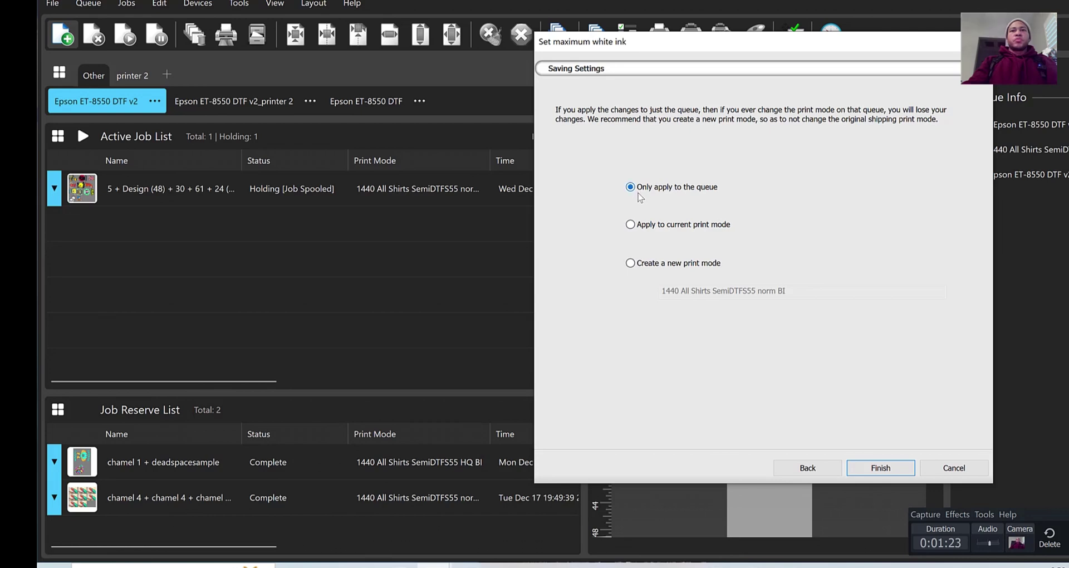
Choose 'Create a new print mode' and name it '1440 All Shirts 55W'.
{"action": "left_click", "coordinate": [630, 263]}
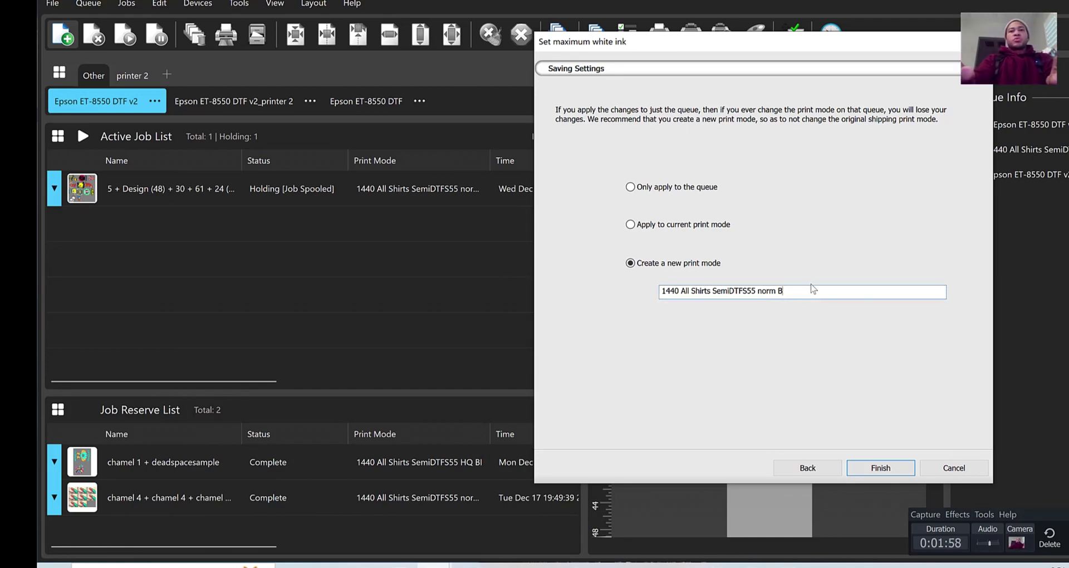
{"action": "key", "text": "BackSpace"}
{"action": "key", "text": "BackSpace"}
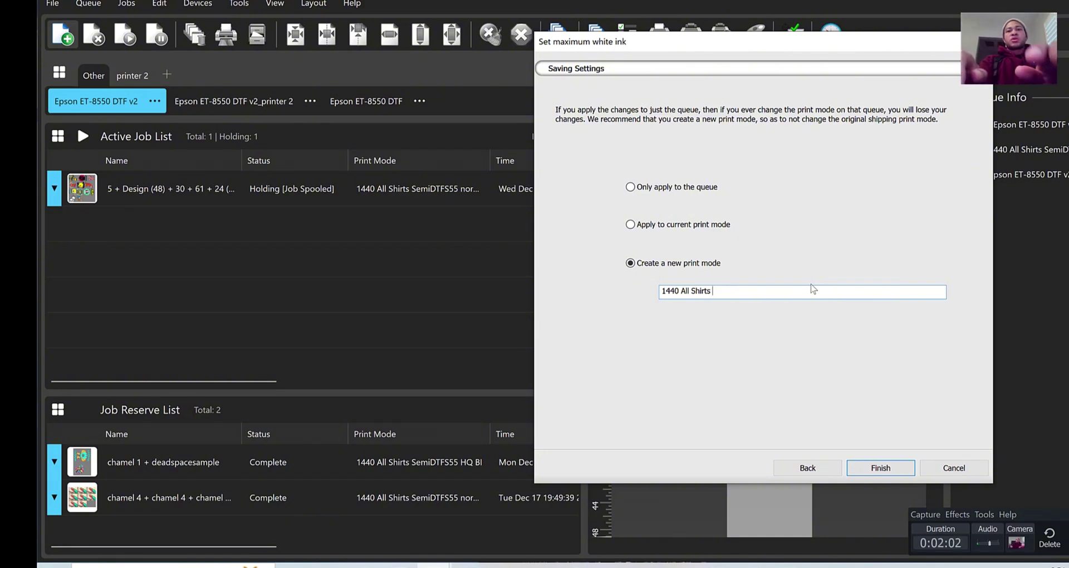
{"action": "type", "text": "55W"}
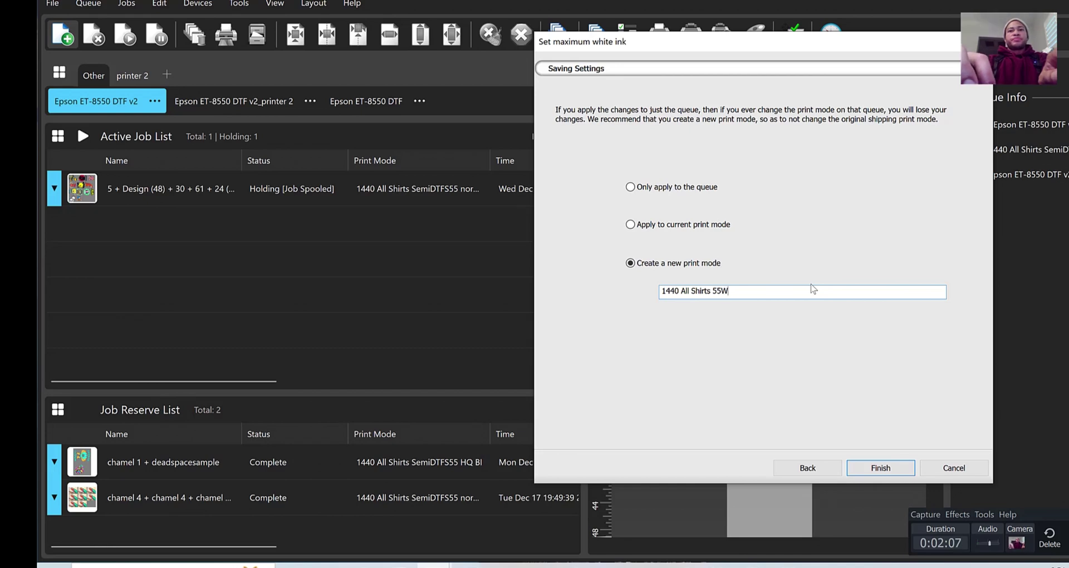
{"action": "type", "text": " N"}
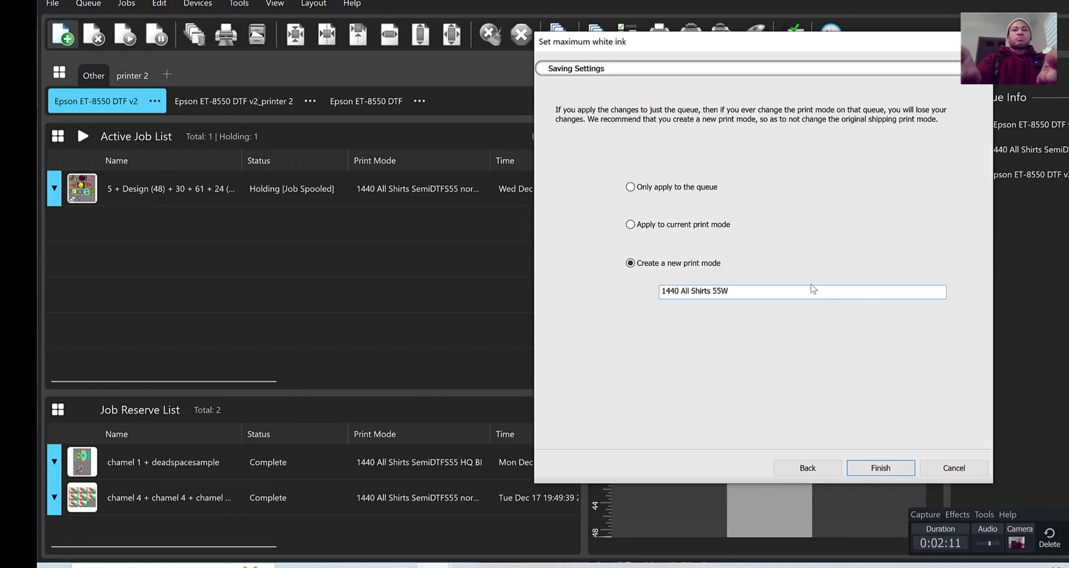
Save the 1440 All Shirts 55W print mode, check the queue's import defaults, and open Queue Properties.
{"action": "left_click", "coordinate": [890, 469]}
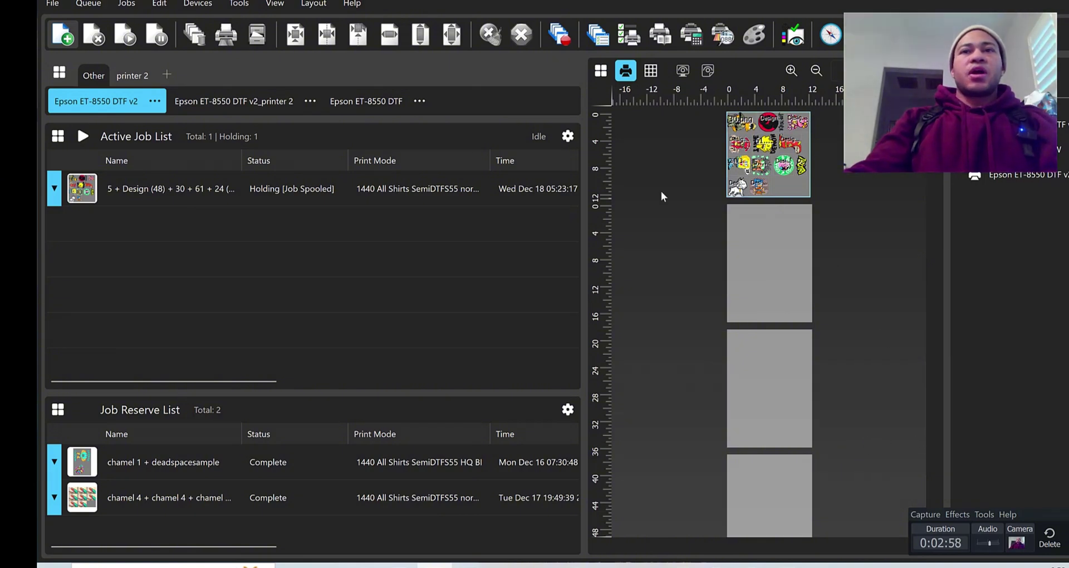
{"action": "left_click", "coordinate": [182, 193]}
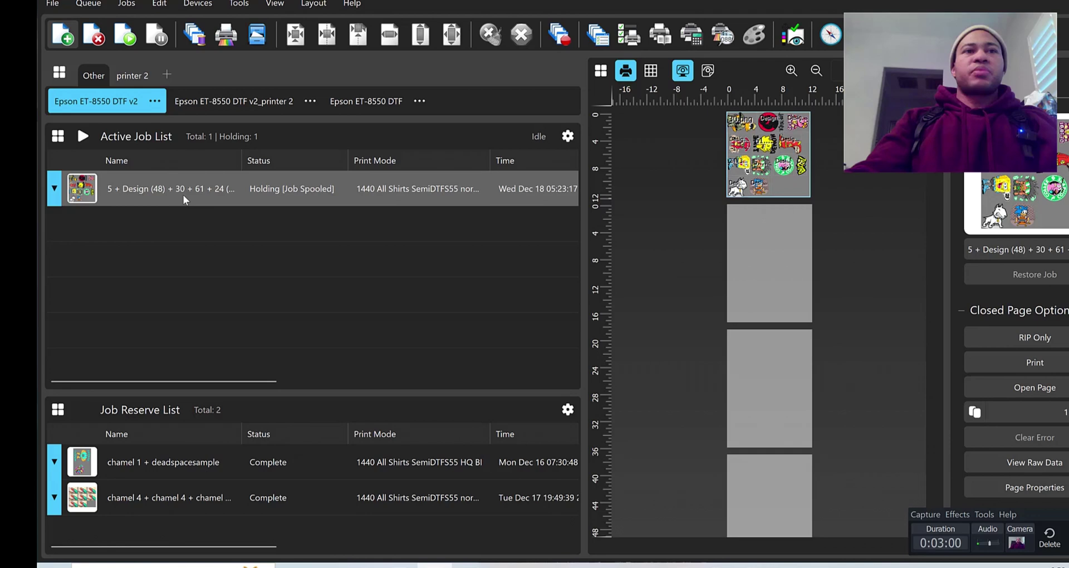
{"action": "left_click", "coordinate": [155, 103]}
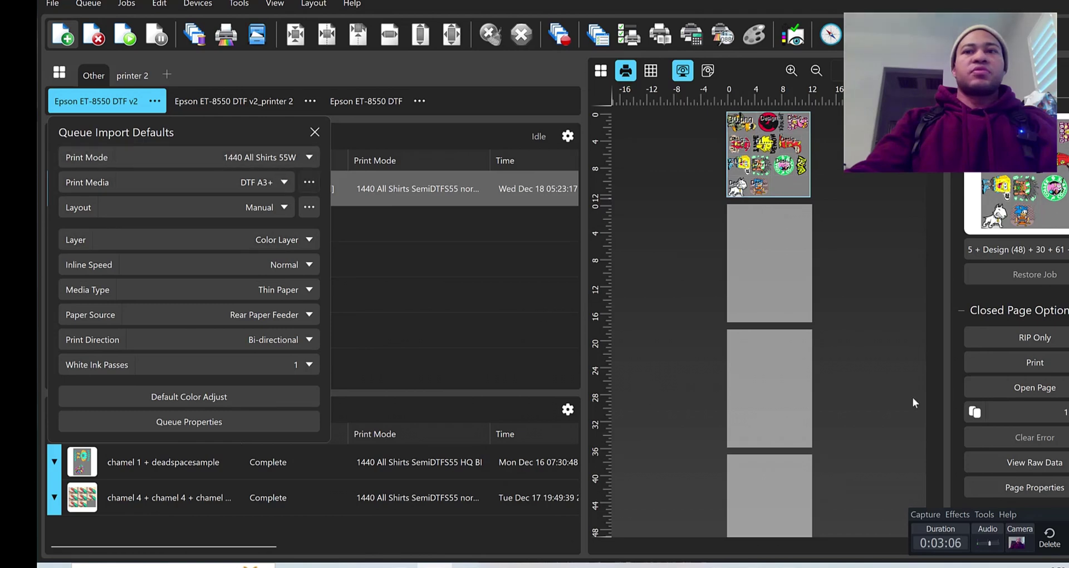
{"action": "left_click", "coordinate": [88, 3]}
{"action": "left_click", "coordinate": [88, 3]}
{"action": "left_click", "coordinate": [158, 267]}
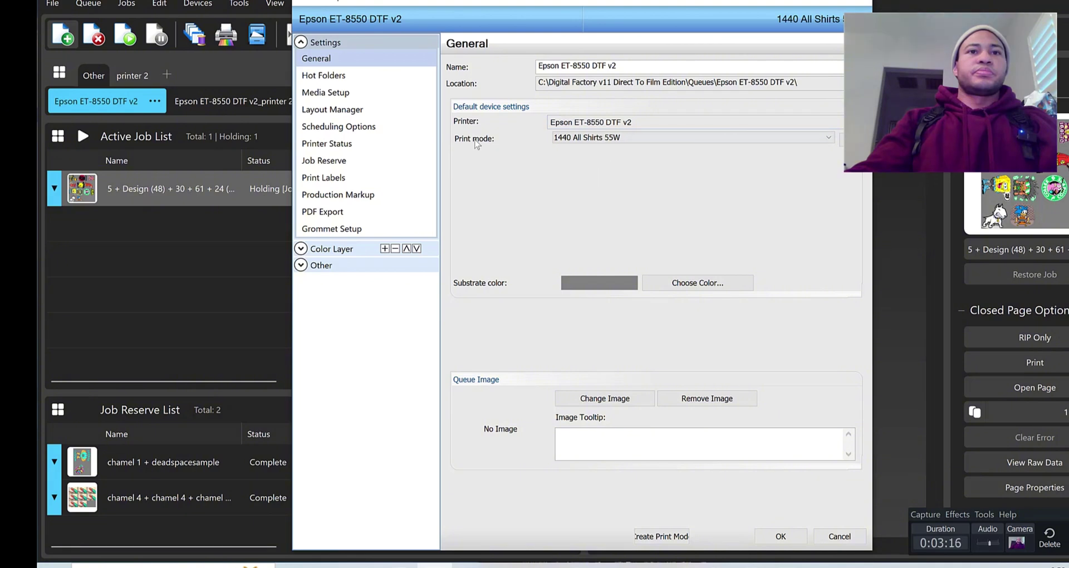
Verify Maximum Ink % is 55 in the Color Layer processing options, then cancel without changes.
{"action": "left_click", "coordinate": [322, 248]}
{"action": "left_click", "coordinate": [325, 287]}
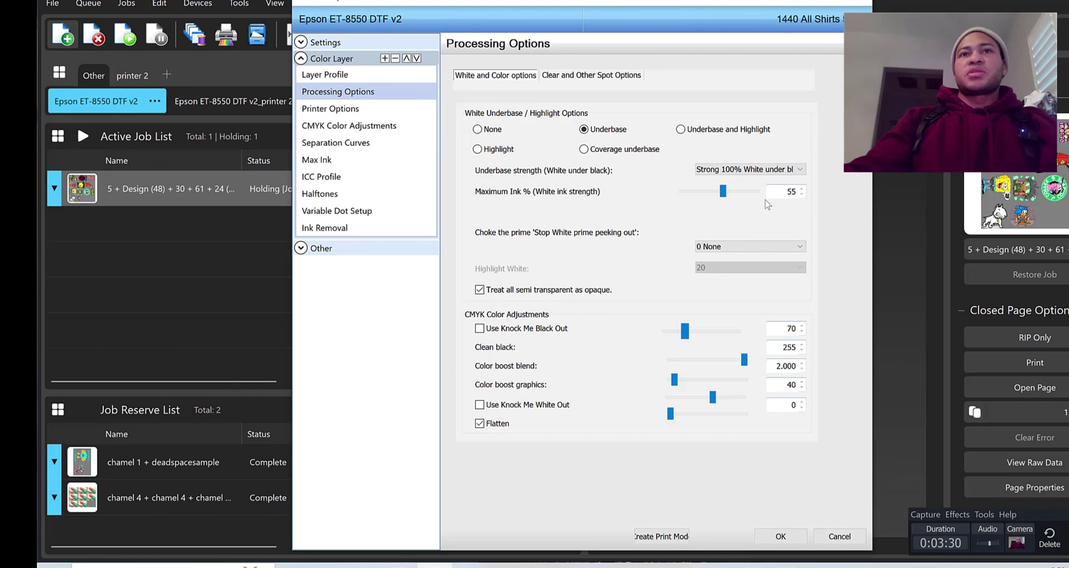
{"action": "left_click", "coordinate": [839, 537]}
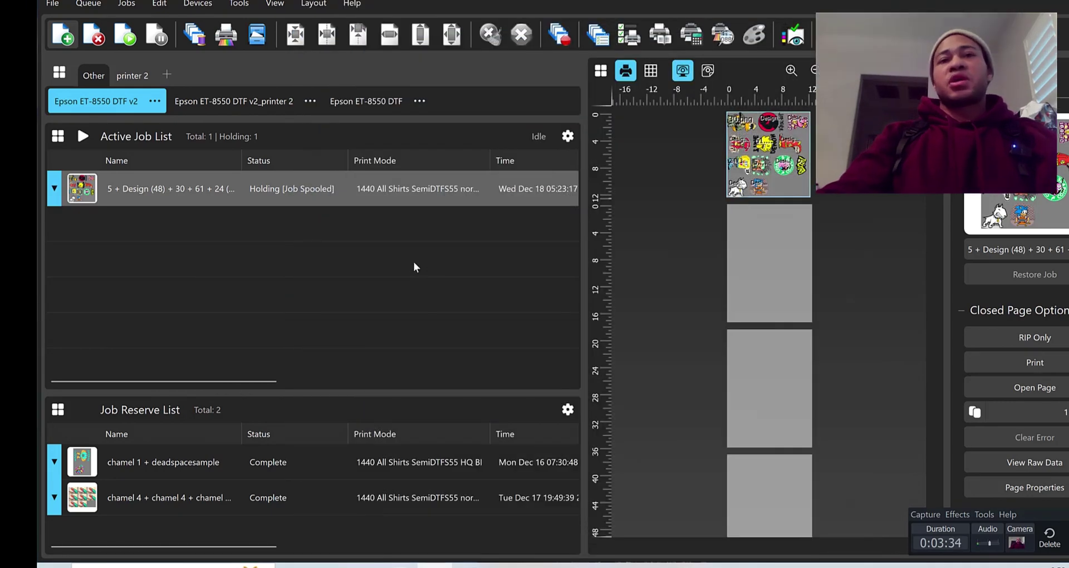